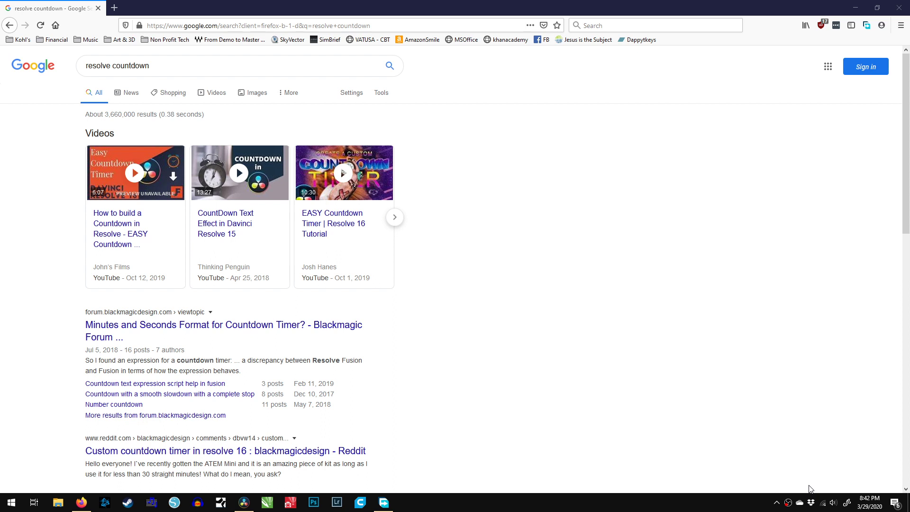
Step: Switch to DaVinci Resolve and scrub the Countdown Goodhope timeline to preview its countdown
click(244, 503)
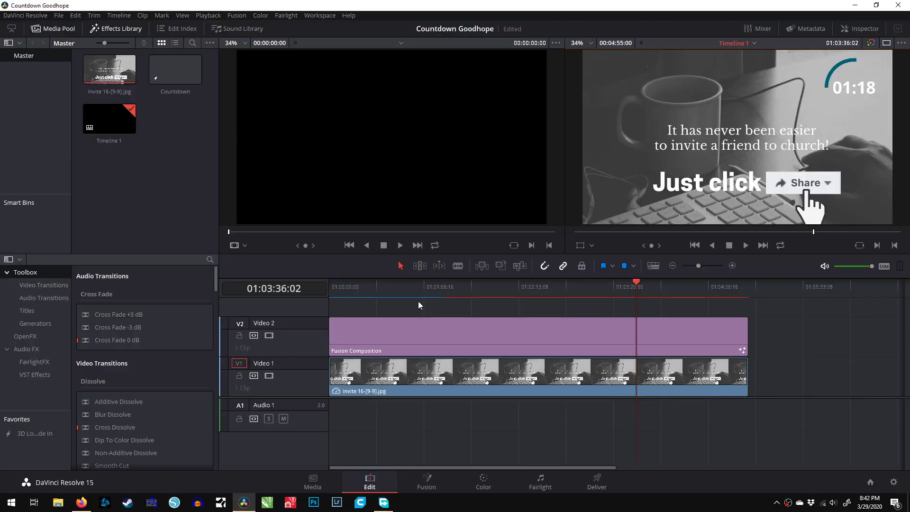
click(408, 287)
drag(408, 287, 709, 295)
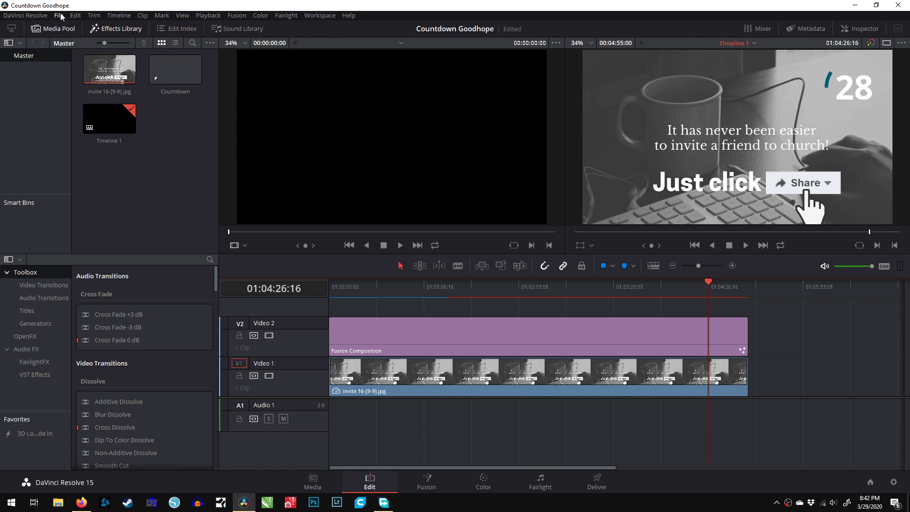
click(378, 290)
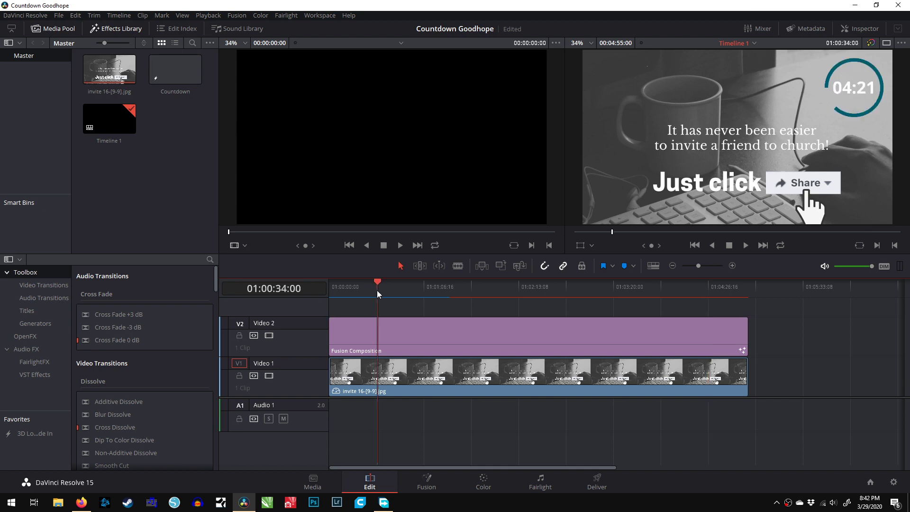
Step: Create a new project named 'Countdown Demo', discarding changes to the current project
click(61, 16)
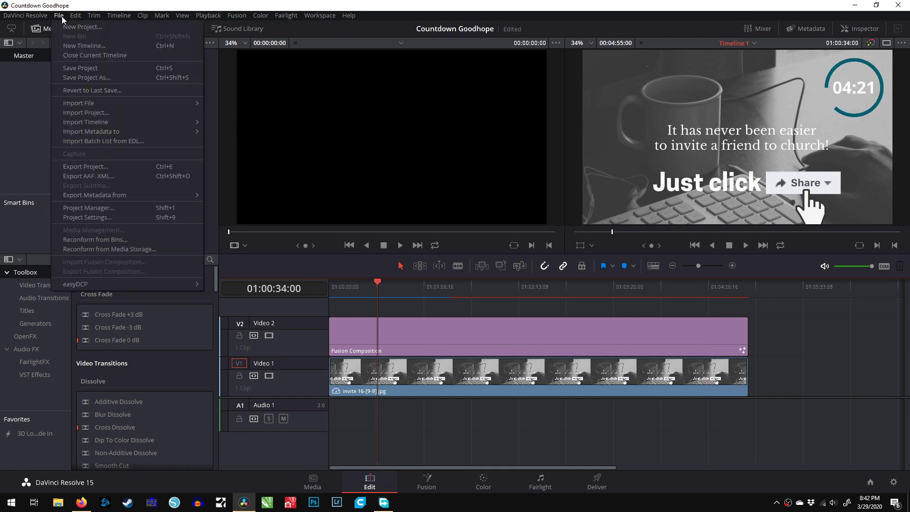
click(72, 27)
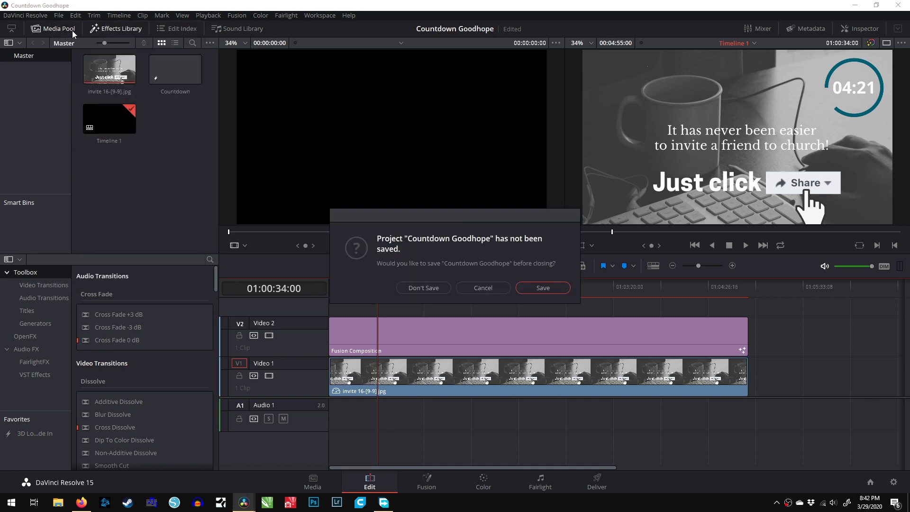
click(418, 288)
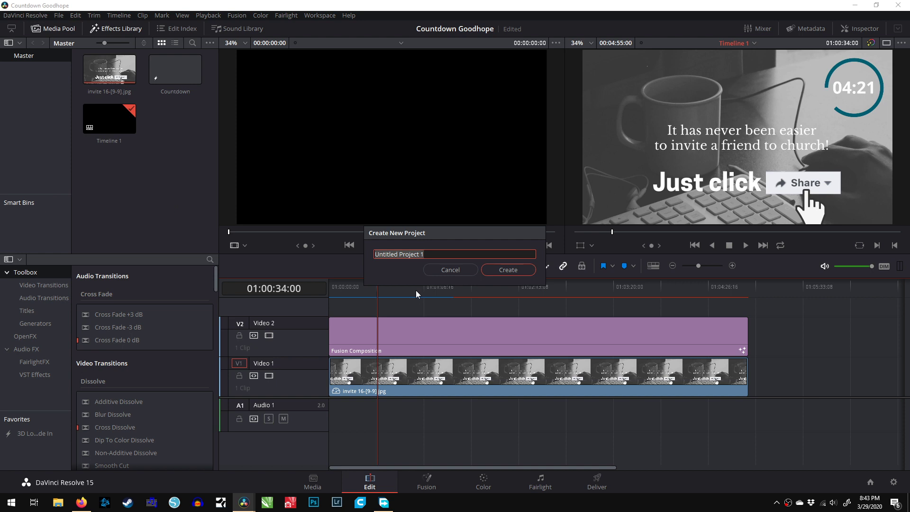
text(Countdonw)
key(BackSpace)
key(BackSpace)
text(wn Demo)
key(Return)
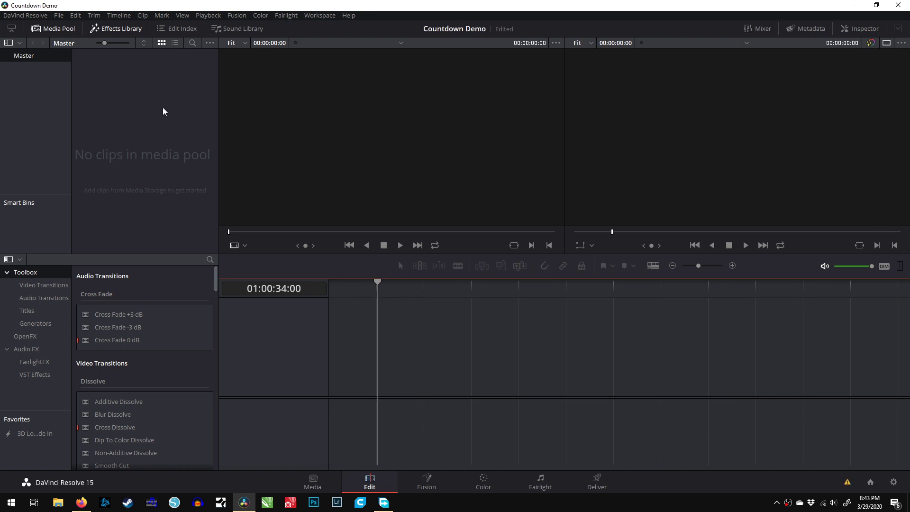
Step: Add a new Fusion Composition clip with duration 5:00:0 to the media pool
right_click(151, 155)
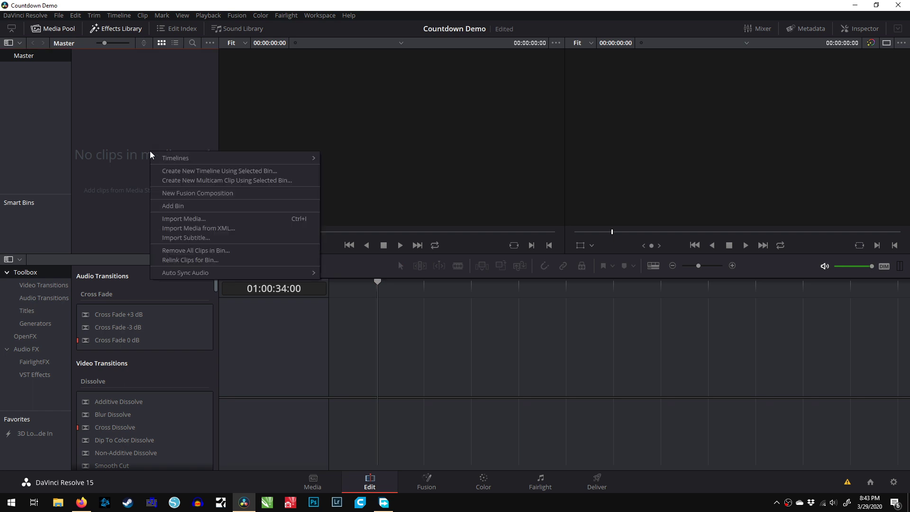
click(177, 194)
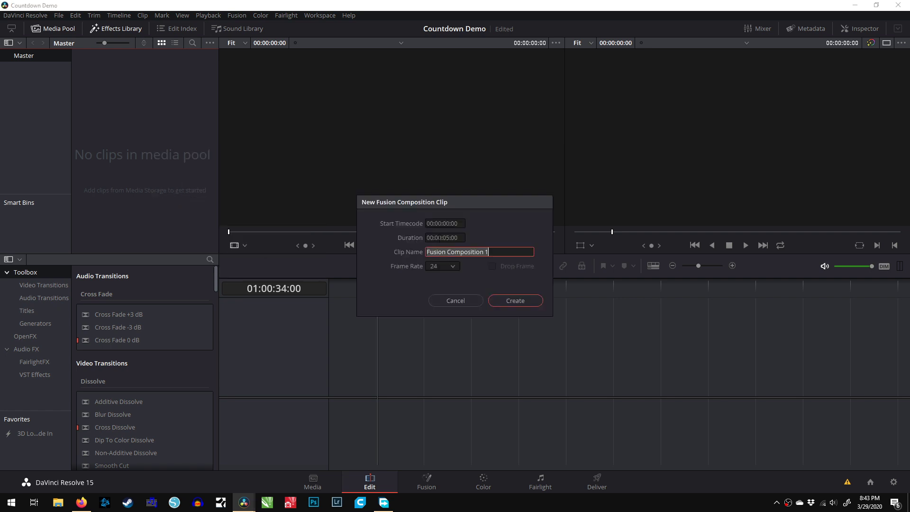
click(439, 237)
text(5:)
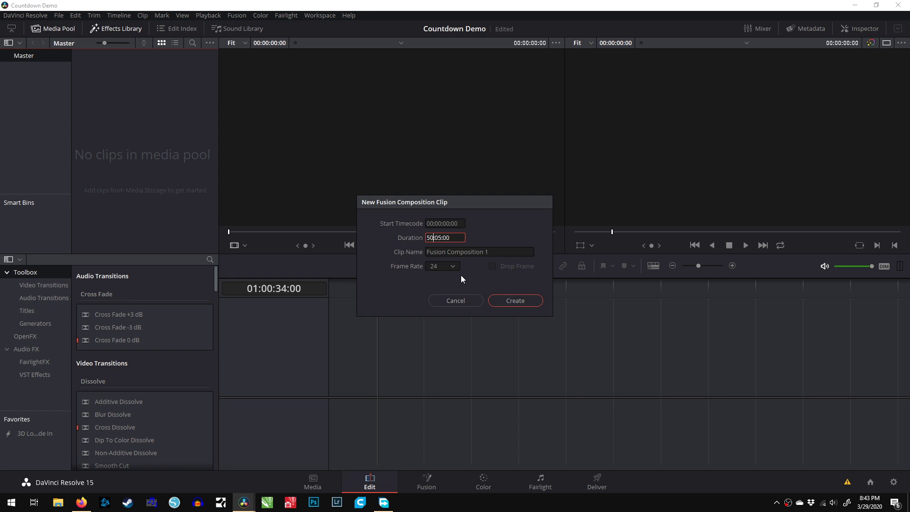
text(00:00)
click(535, 301)
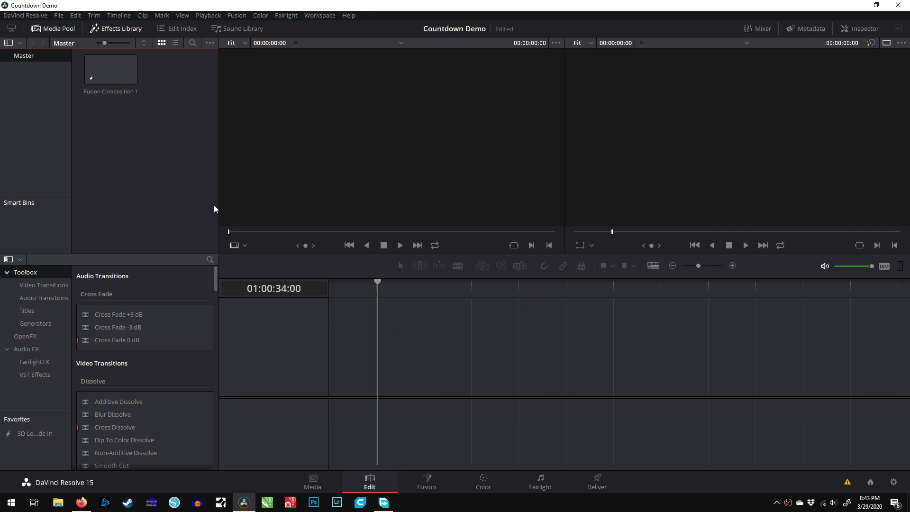
Step: Place Fusion Composition 1 on a new timeline and open it on the Fusion page
click(117, 67)
drag(176, 157, 332, 368)
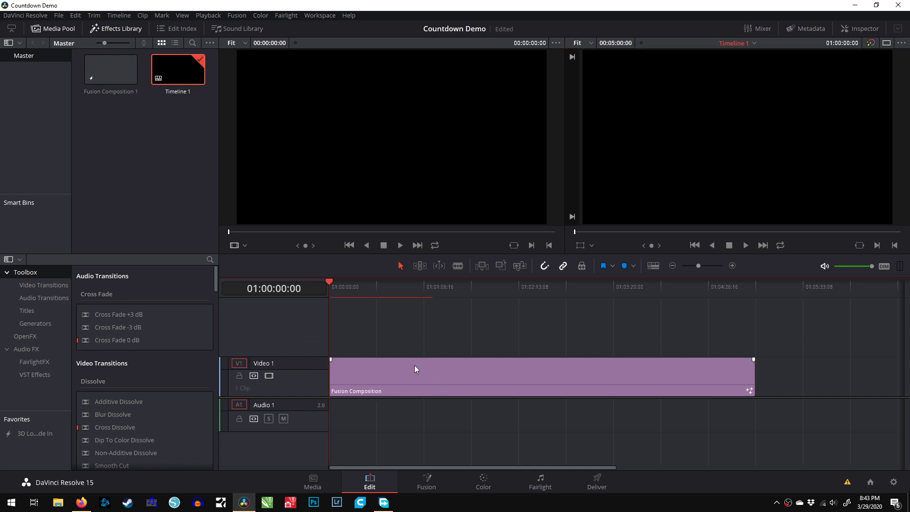
click(429, 373)
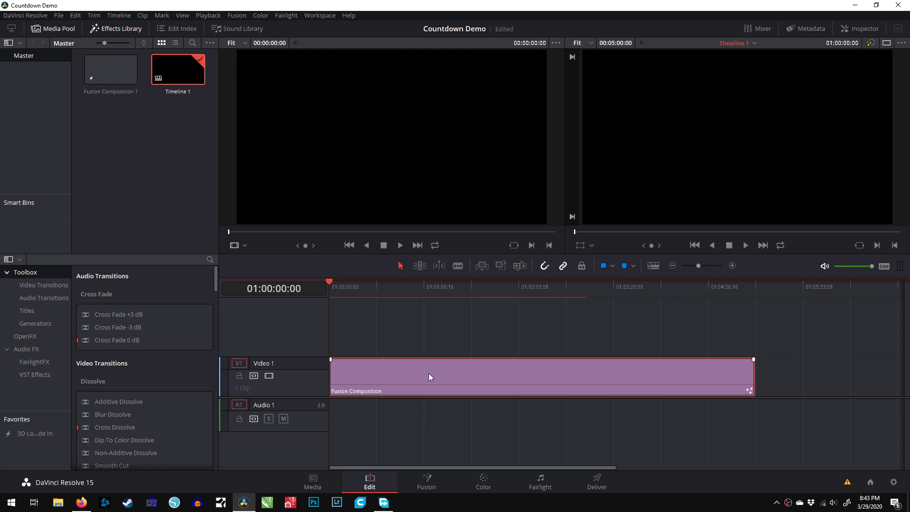
click(427, 486)
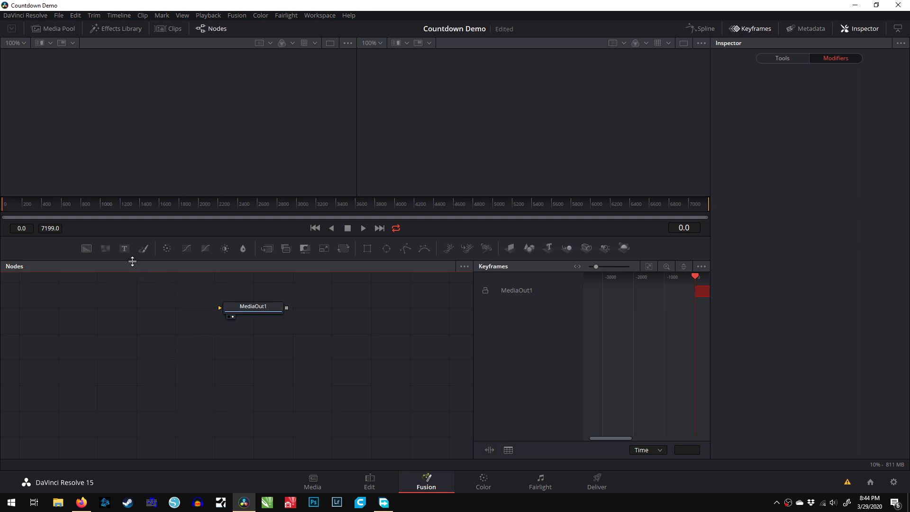
Step: Add a Text1 node beside MediaOut1 and attach a TimeCode modifier to its Styled Text
drag(251, 305, 295, 338)
drag(121, 251, 124, 323)
click(124, 323)
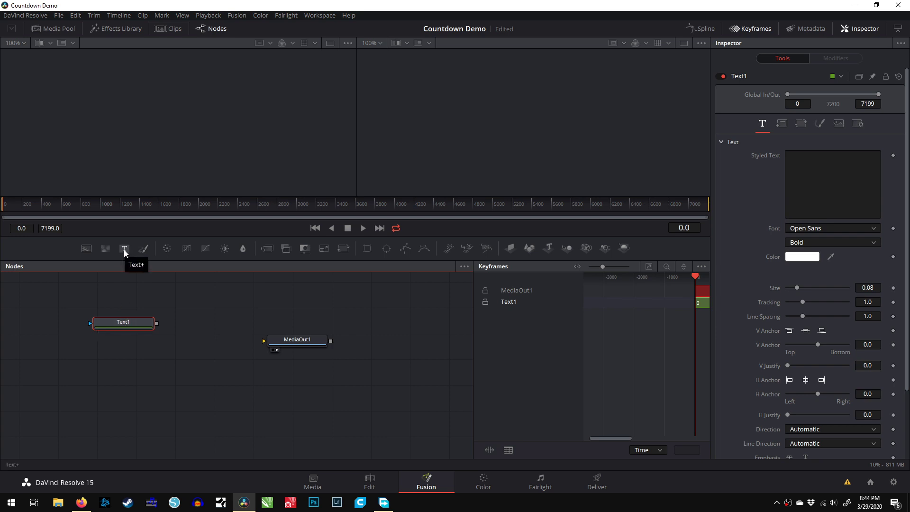
drag(136, 325, 143, 319)
right_click(741, 206)
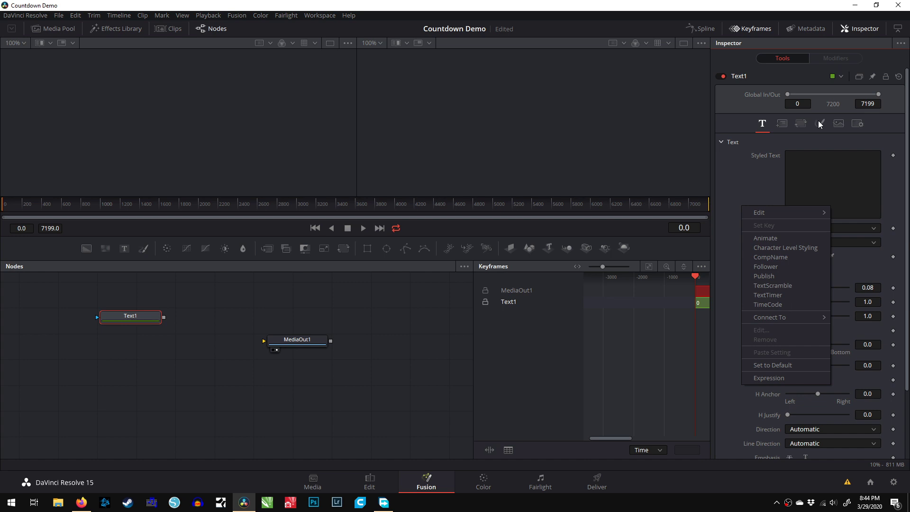
click(777, 305)
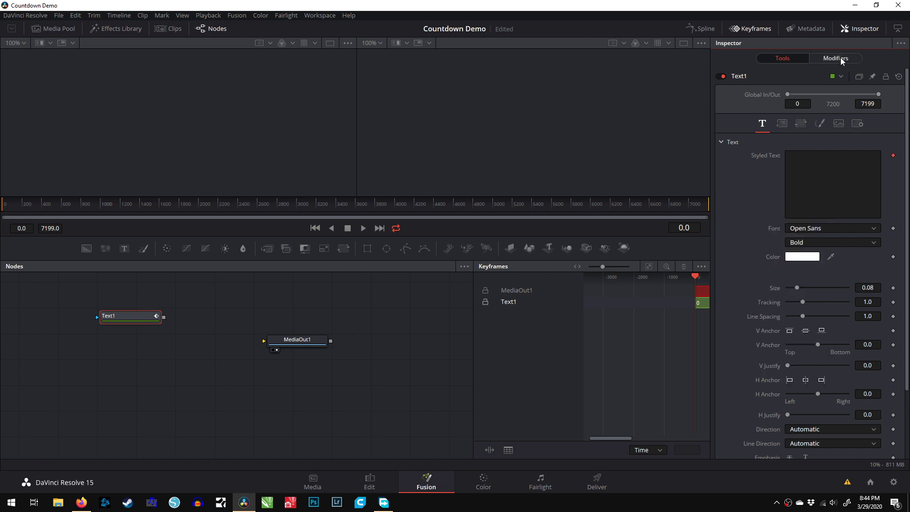
Step: Drop hours and frames from the Time Code display, then view Text1 and scrub to check it
click(840, 58)
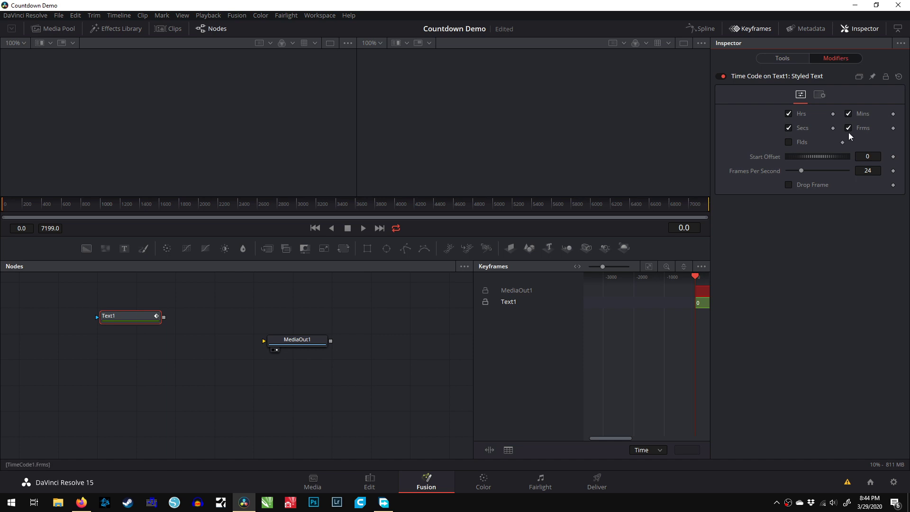
click(789, 114)
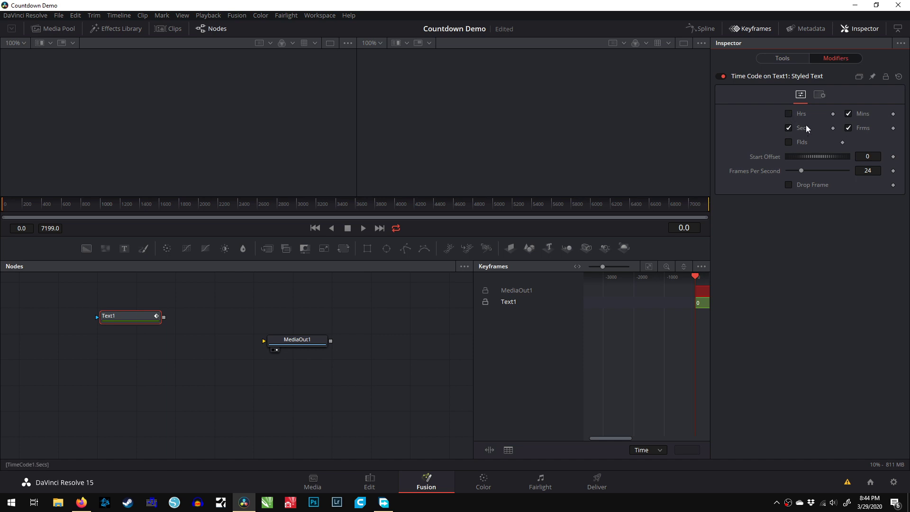
click(848, 128)
click(106, 326)
click(107, 326)
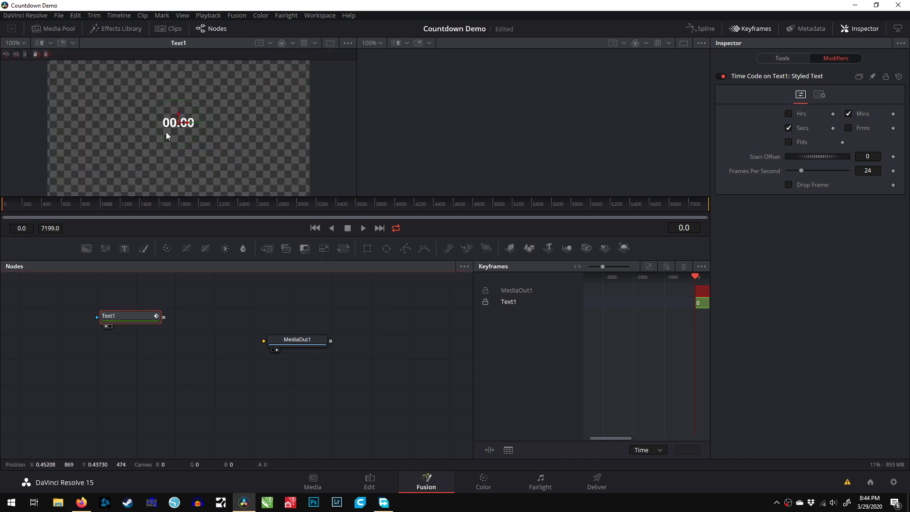
click(34, 206)
drag(34, 206, 236, 204)
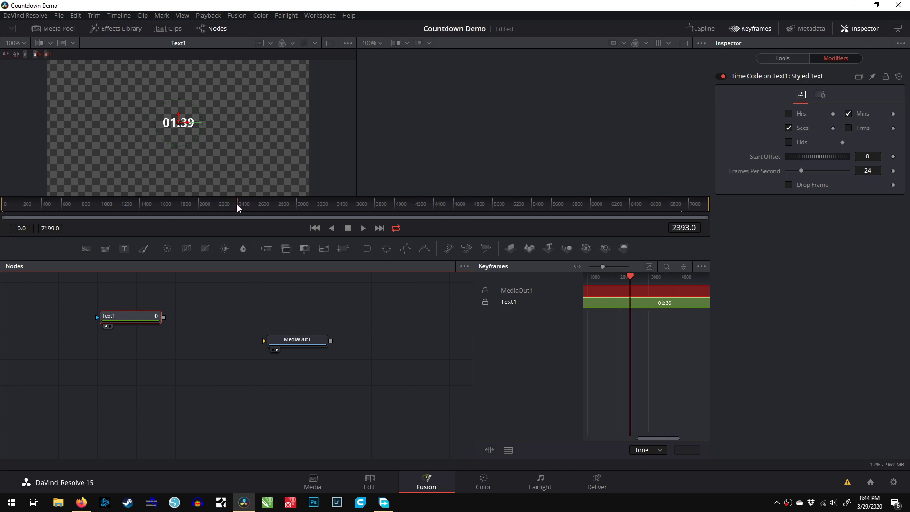
click(756, 29)
drag(407, 204, 708, 208)
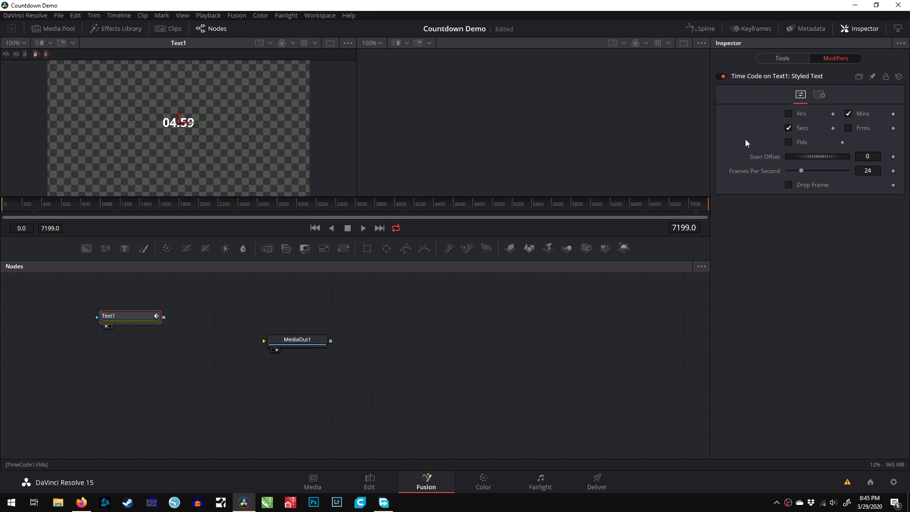
Step: Set the Time Code Start Offset to -7200 and Frames Per Second to -24
click(868, 156)
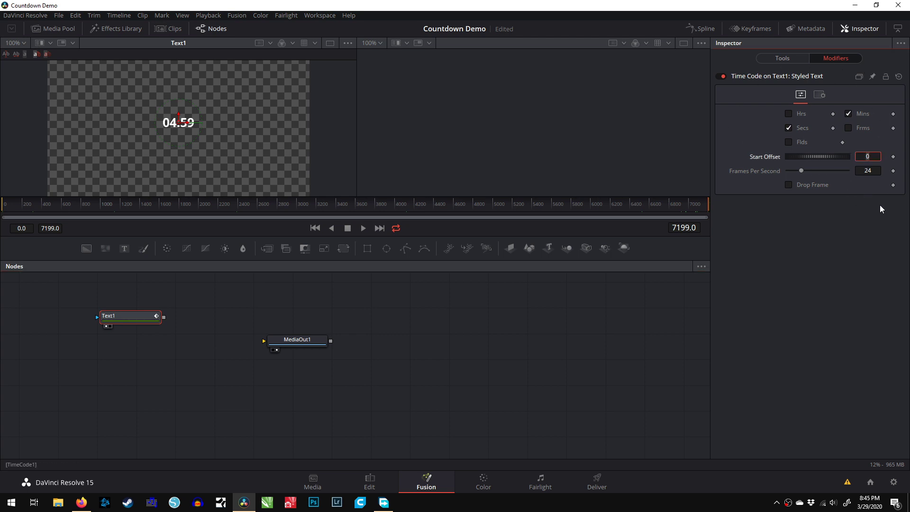
text(-7200)
key(Tab)
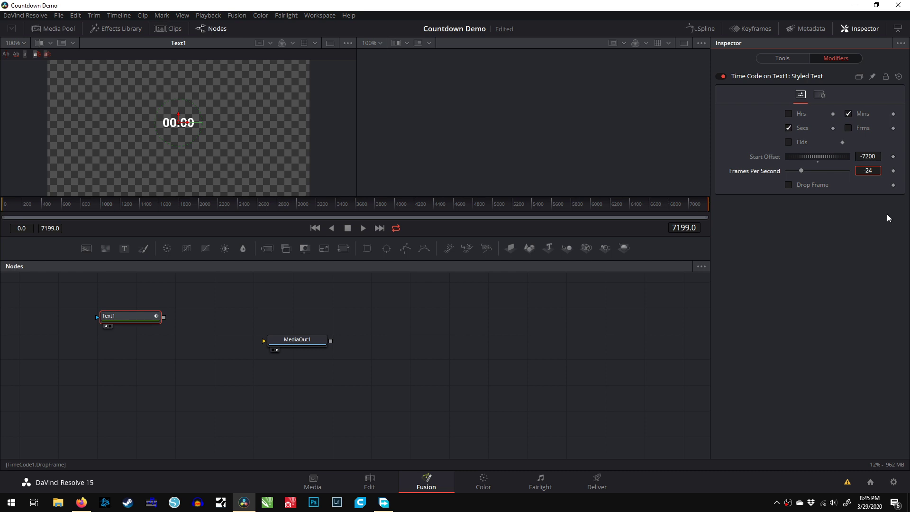
click(874, 157)
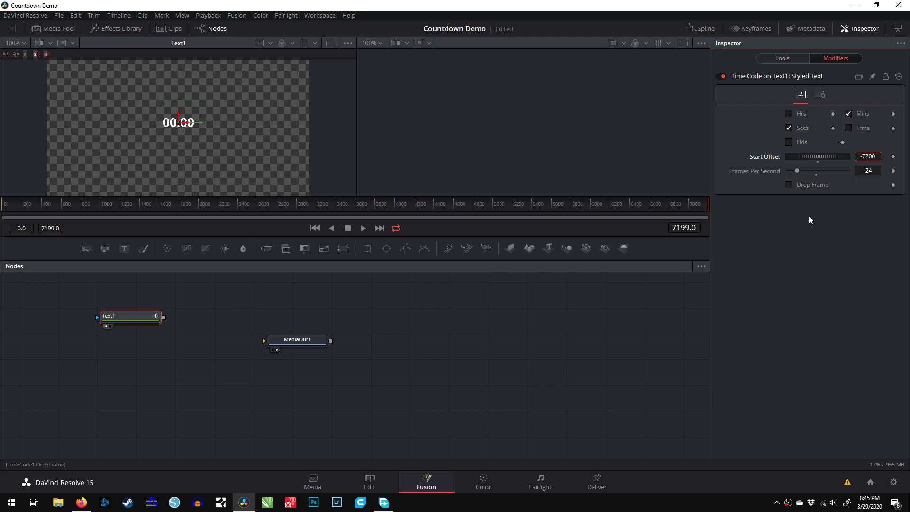
Step: Scrub the time ruler to confirm the countdown starts at 05.00 and runs down
click(21, 207)
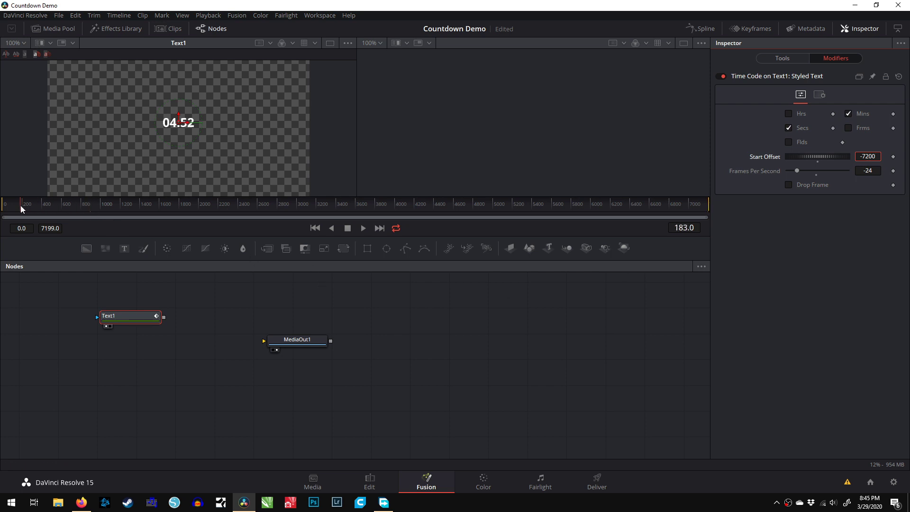
drag(22, 209, 417, 210)
drag(504, 206, 568, 205)
Step: Jump to frame 5760, check frame 5761, then return to 5760 where it reads 01.00
click(681, 228)
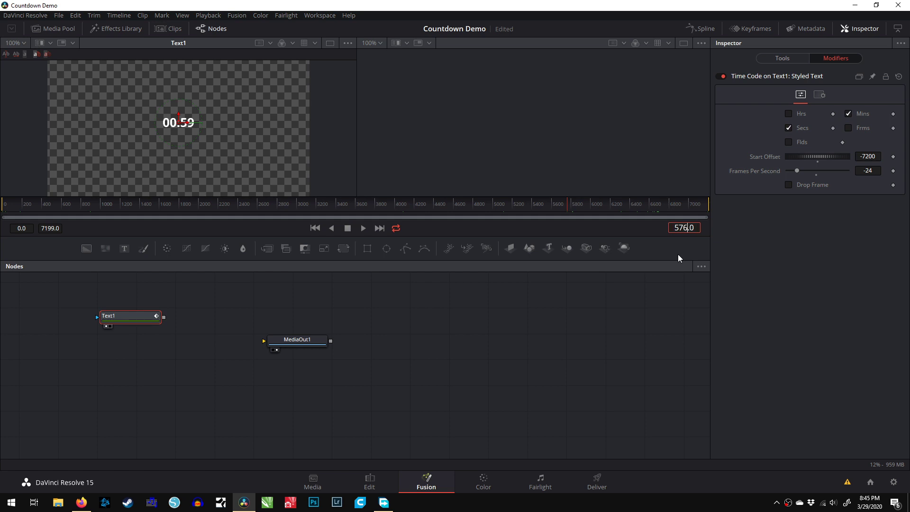
key(Return)
click(685, 232)
key(Delete)
text(1)
key(Return)
click(682, 228)
text(0)
key(Return)
Step: Keyframe Text1's Size at 0.08 on frame 5760 and 0.4449 at the final frame
click(782, 58)
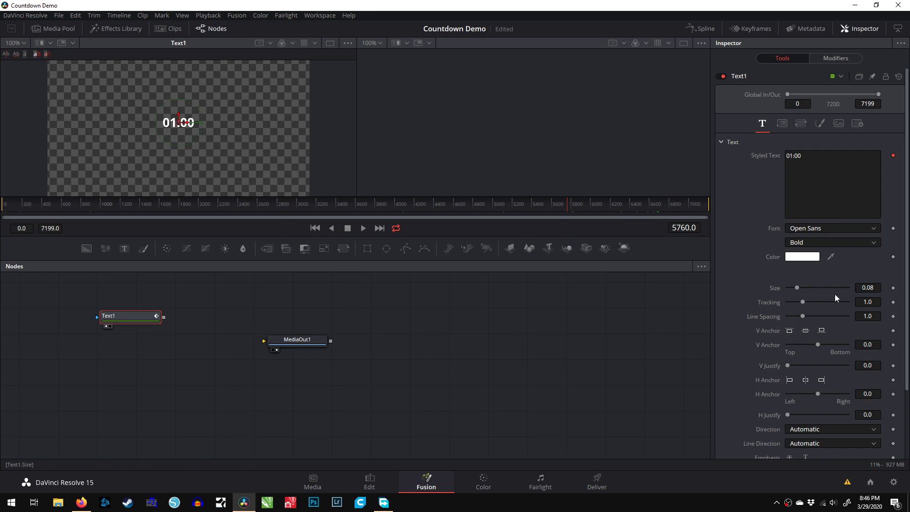
click(893, 288)
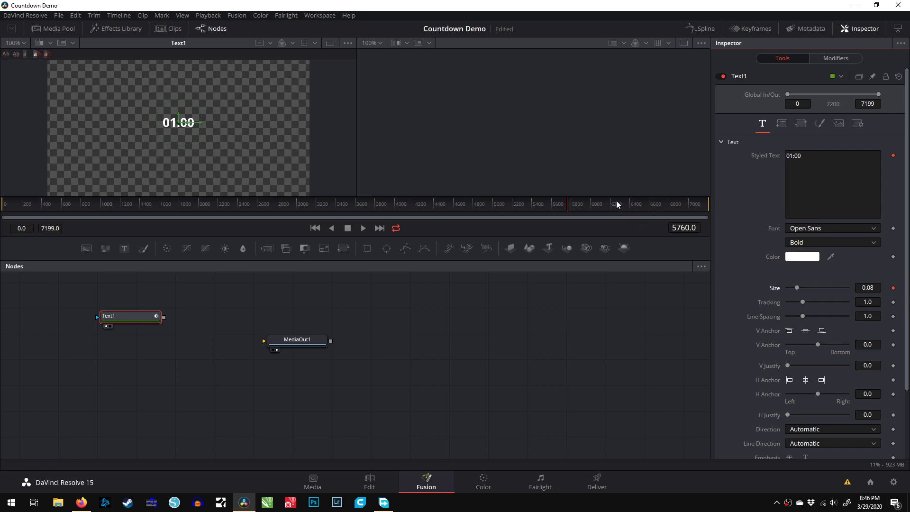
drag(616, 205, 723, 208)
drag(798, 287, 842, 286)
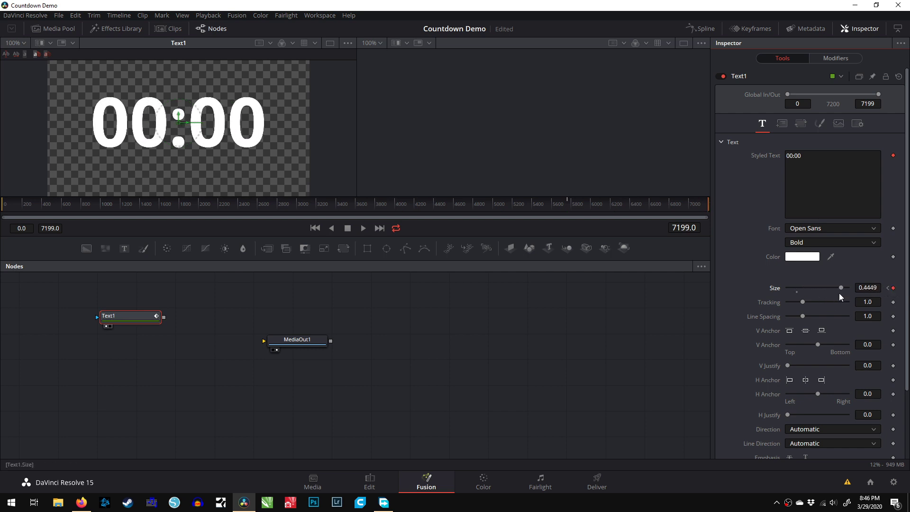
drag(662, 203, 712, 210)
drag(652, 205, 567, 205)
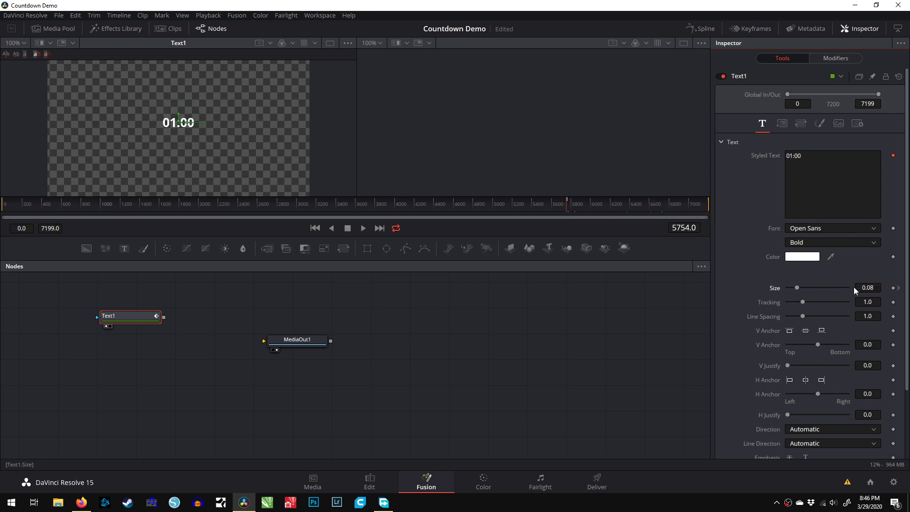
click(894, 287)
click(831, 59)
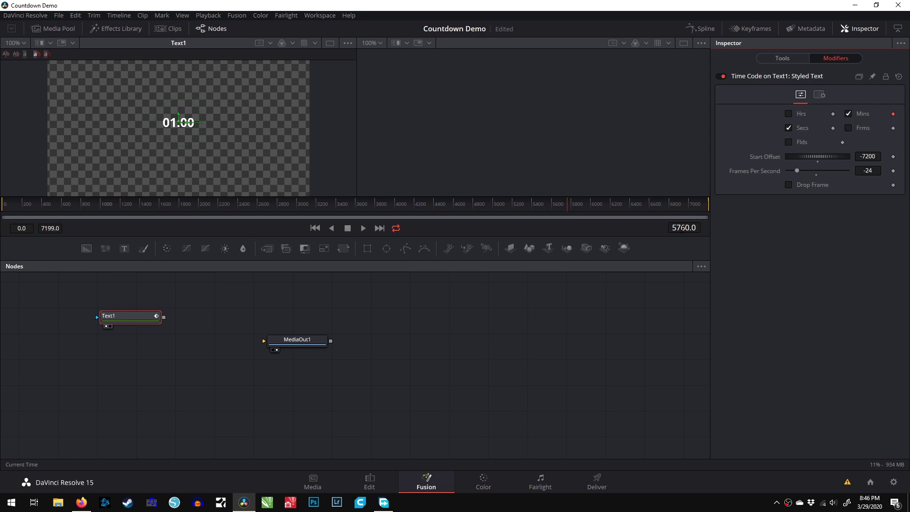
Step: Keyframe the Mins setting on at frame 5760 and off at frame 5761
click(688, 229)
key(Delete)
text(1)
key(Return)
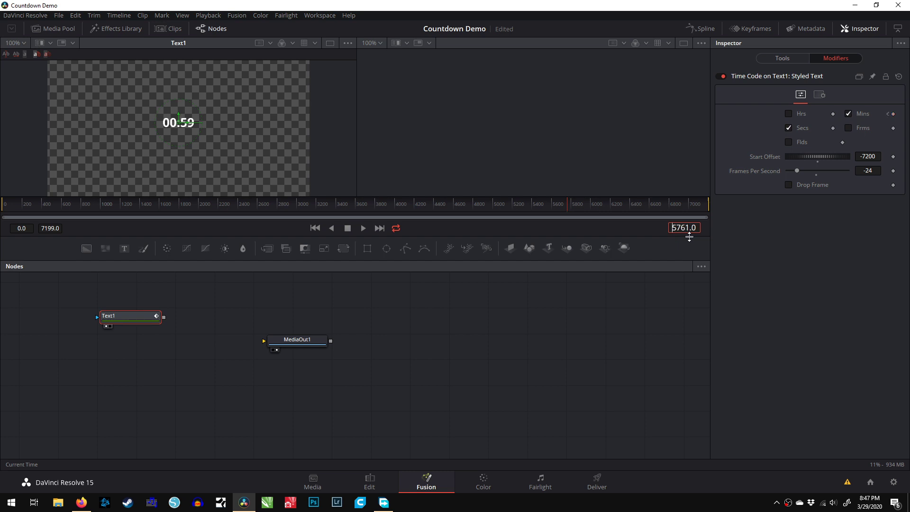
click(847, 114)
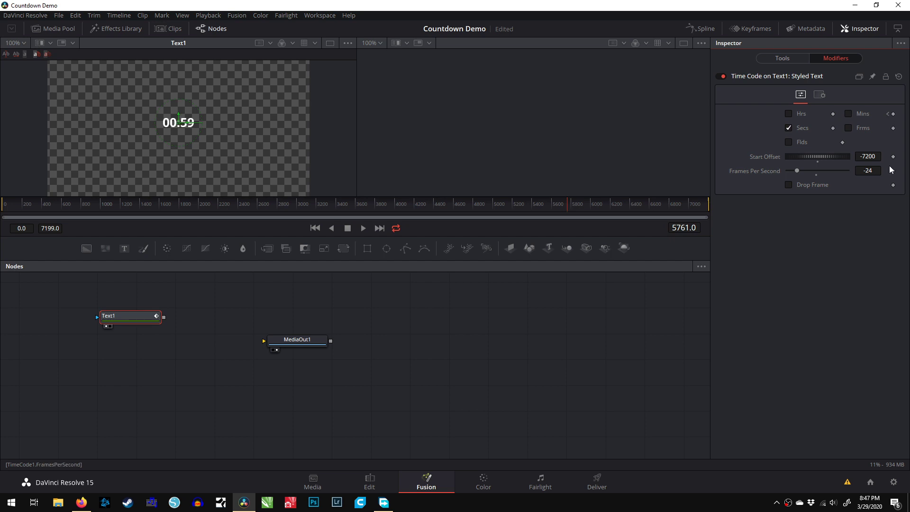
click(893, 114)
click(888, 114)
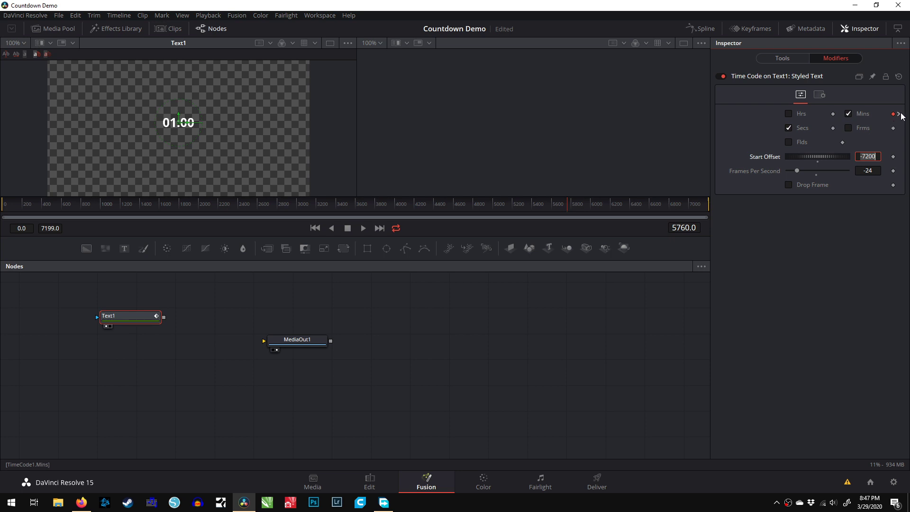
click(899, 115)
click(847, 114)
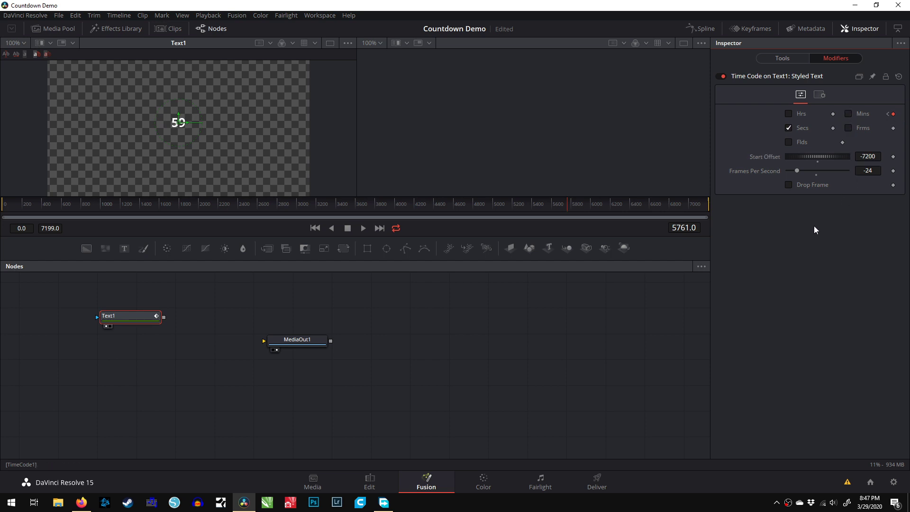
Step: Step between the 5760 and 5761 keyframes to verify the minutes drop, then view frame 5613
click(887, 115)
click(900, 114)
click(553, 204)
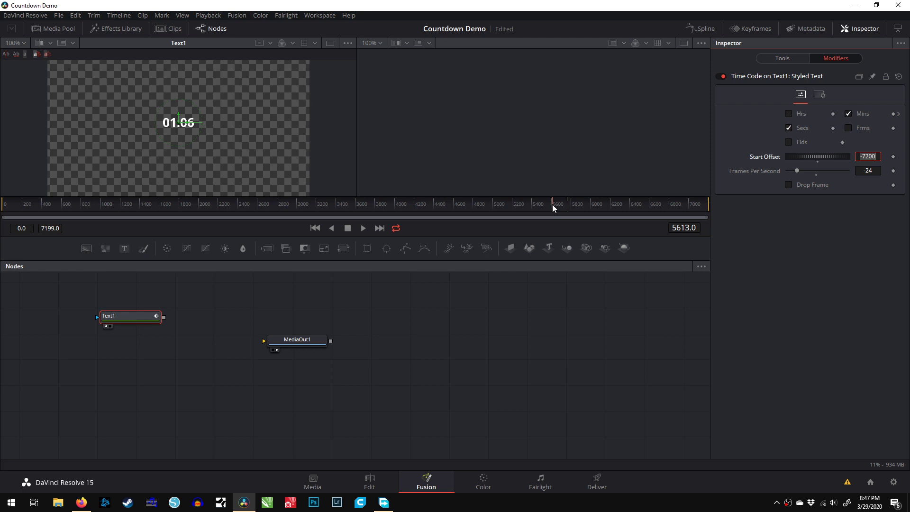
key(BackSpace)
Step: Play the countdown and wire Text1's output into MediaOut1
click(364, 228)
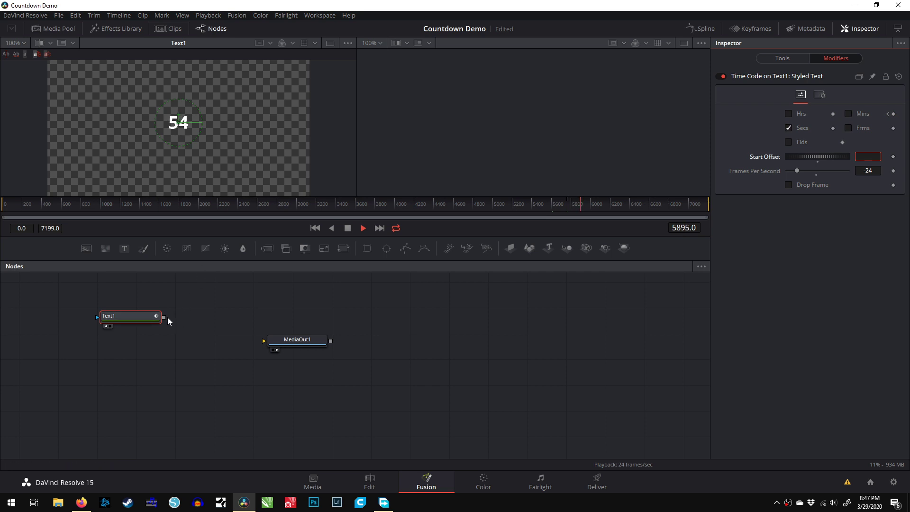
drag(164, 317, 391, 328)
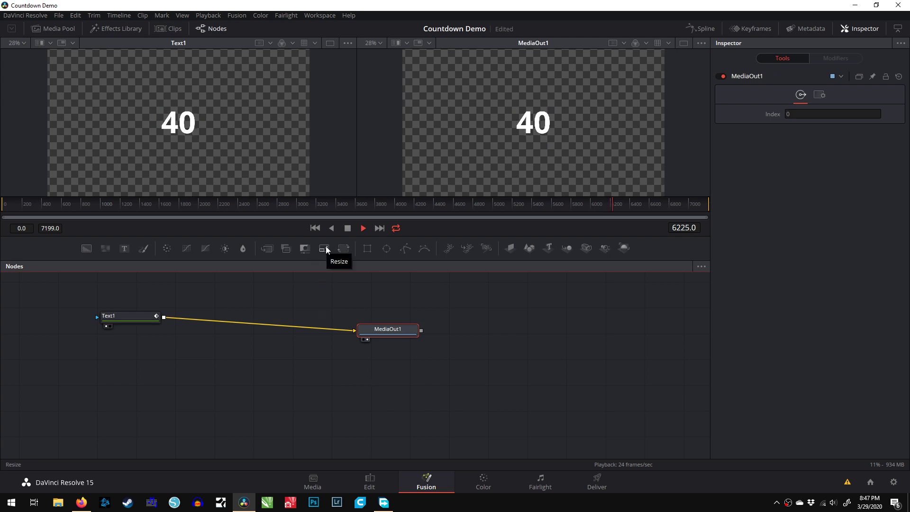
Step: Add Transform1 after Text1 and centre the countdown at 0.841772, 0.191318 in the lower right
drag(342, 250, 271, 326)
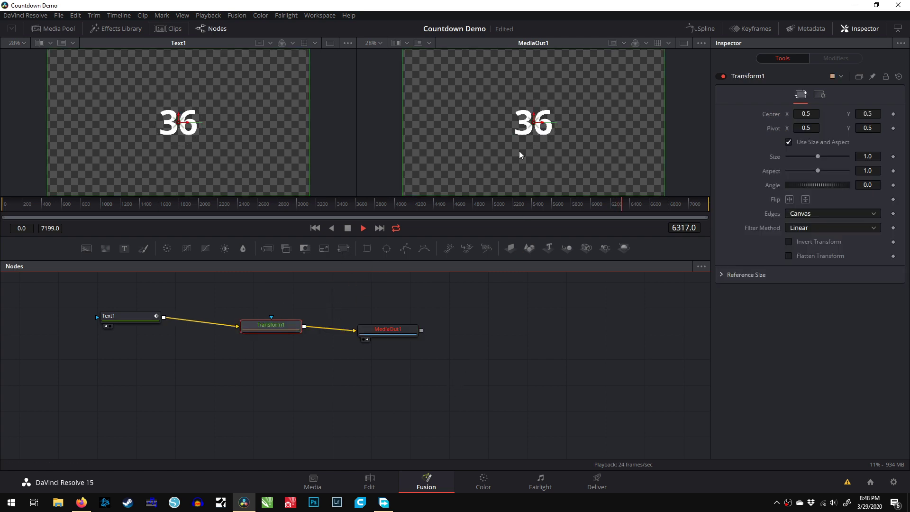
drag(537, 128, 625, 172)
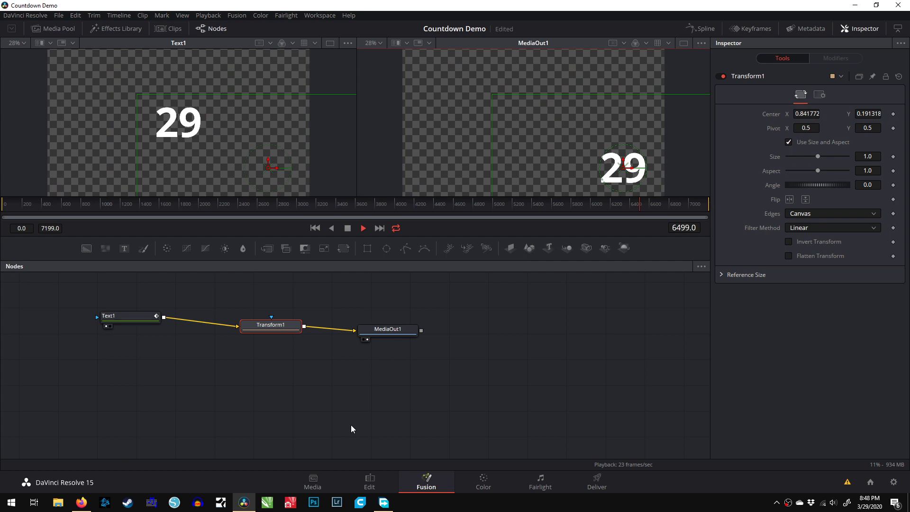
click(56, 203)
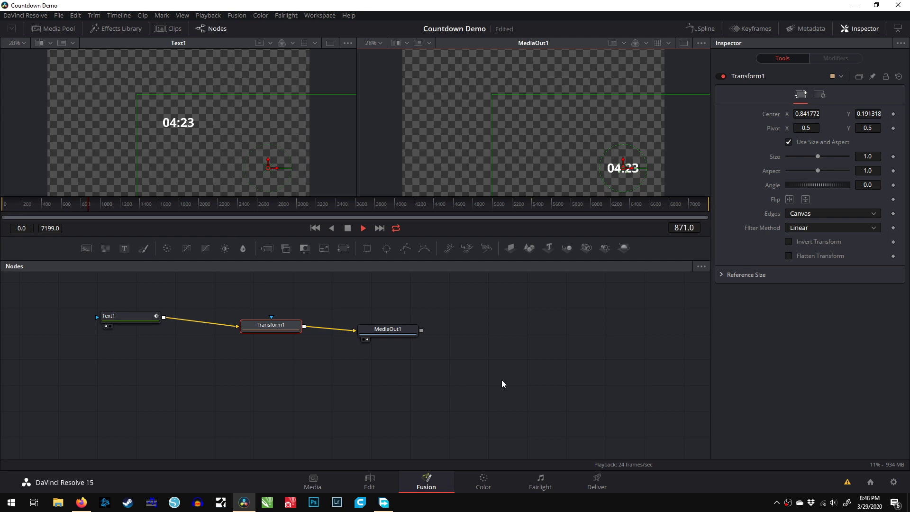
right_click(787, 502)
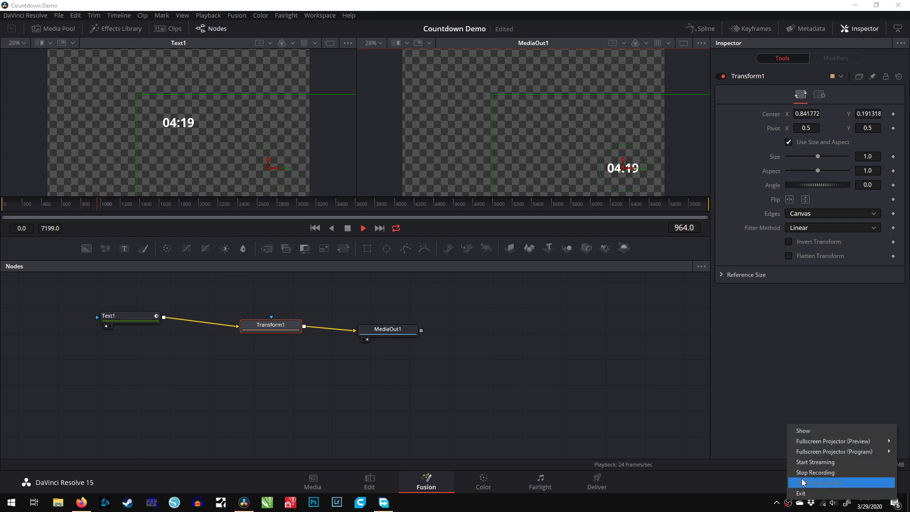